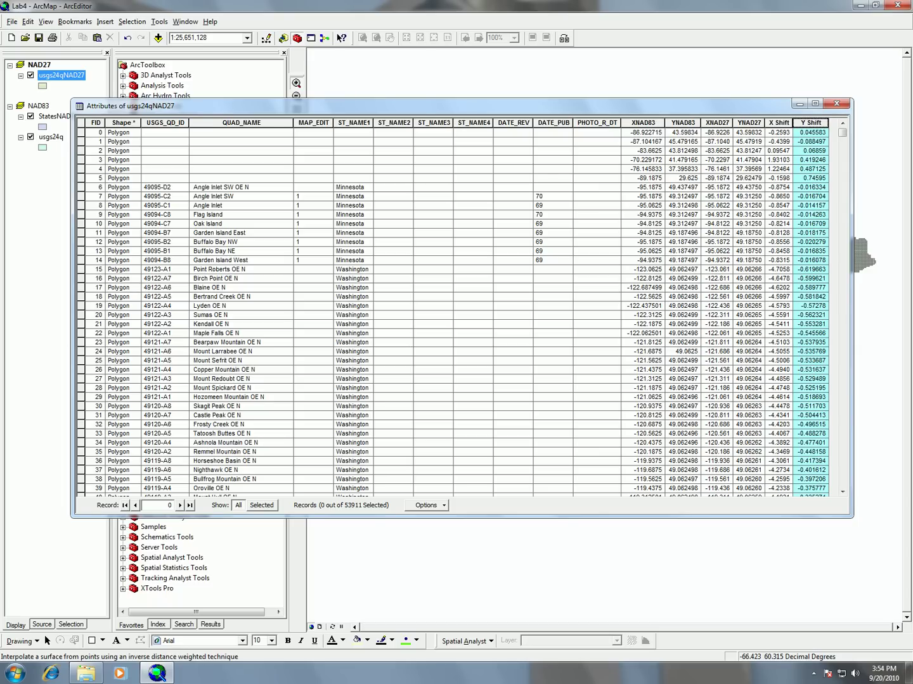
# - Open Export Data from the usgs24qNAD27 attribute table's Table Options, exporting all records
pyautogui.click(835, 110)
pyautogui.click(427, 506)
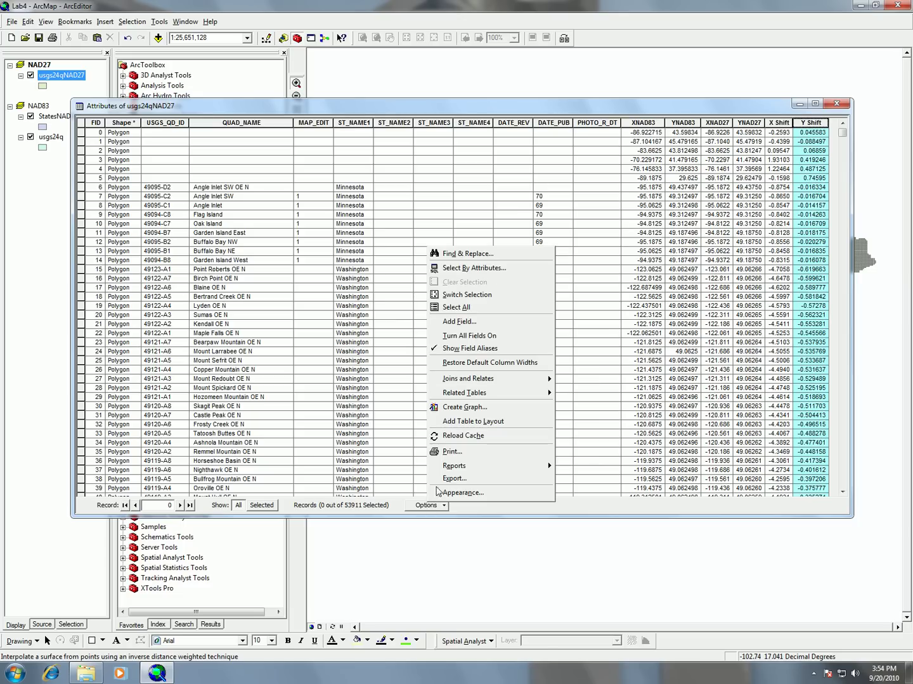
pyautogui.click(450, 479)
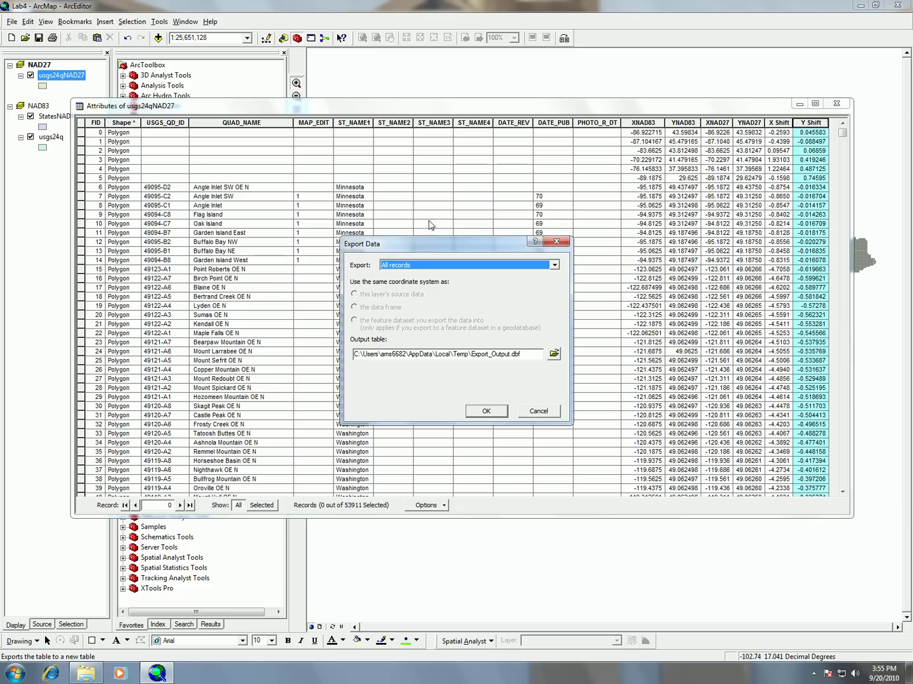
# - Browse the output table location to H:\Geocraft\Lab4, closing an unrelated popup program
pyautogui.click(554, 354)
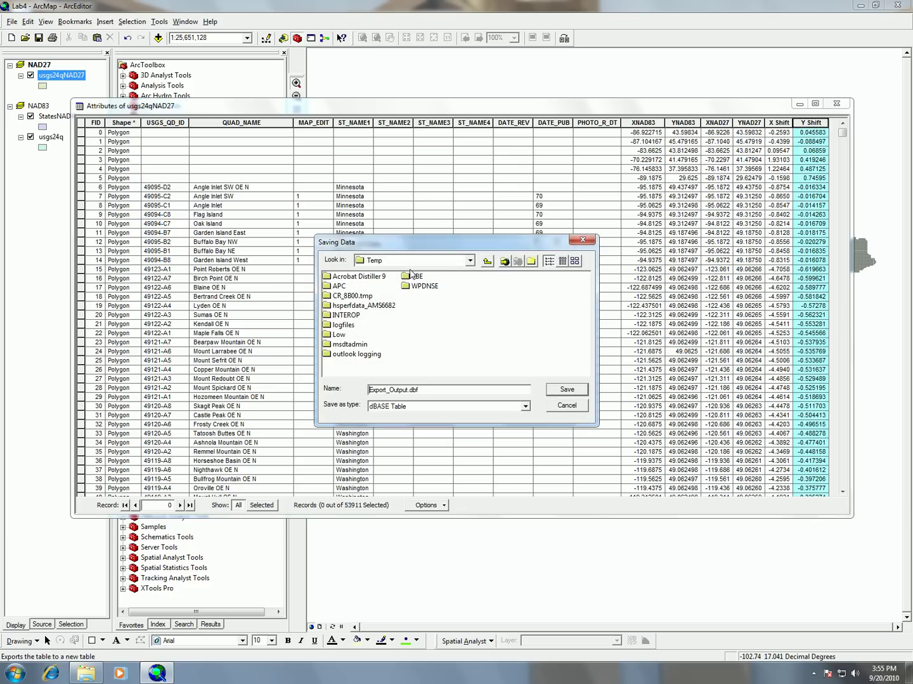
pyautogui.doubleClick(443, 390)
pyautogui.write('h')
pyautogui.write(':\\geocraft\\')
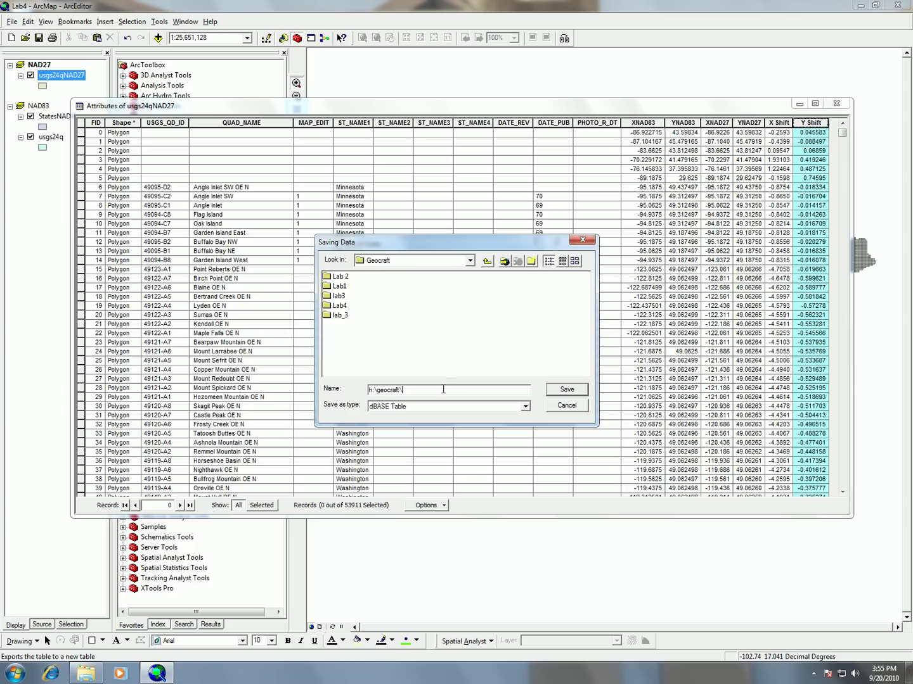
pyautogui.doubleClick(339, 305)
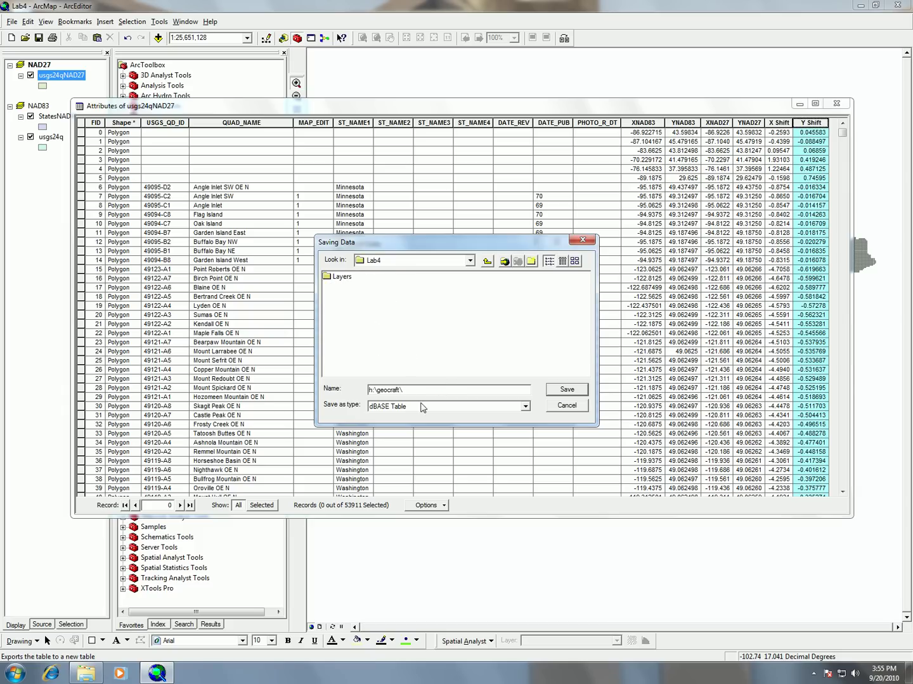
pyautogui.moveTo(406, 392); pyautogui.dragTo(241, 393)
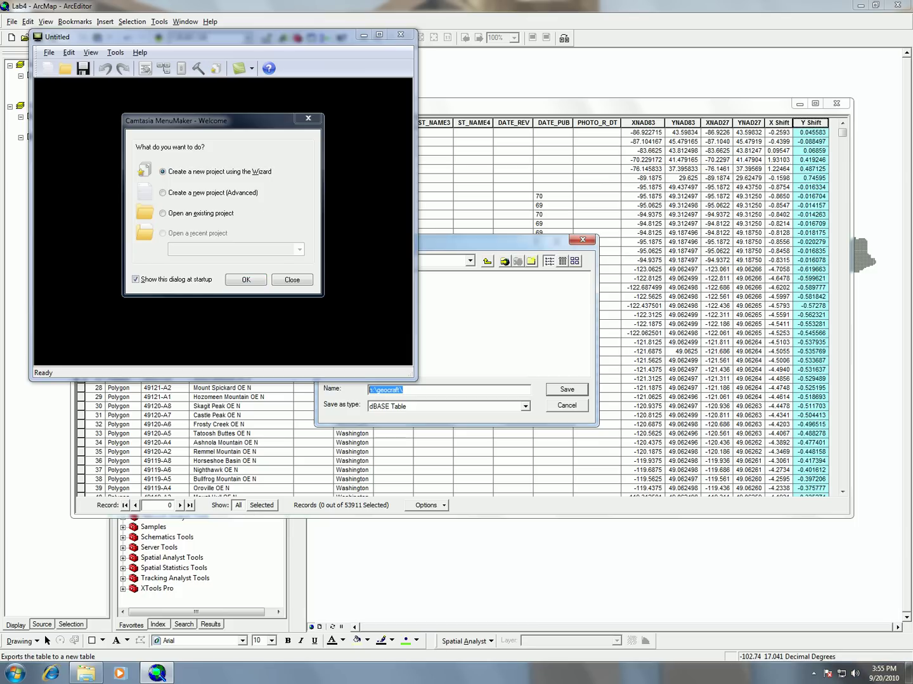
pyautogui.click(300, 281)
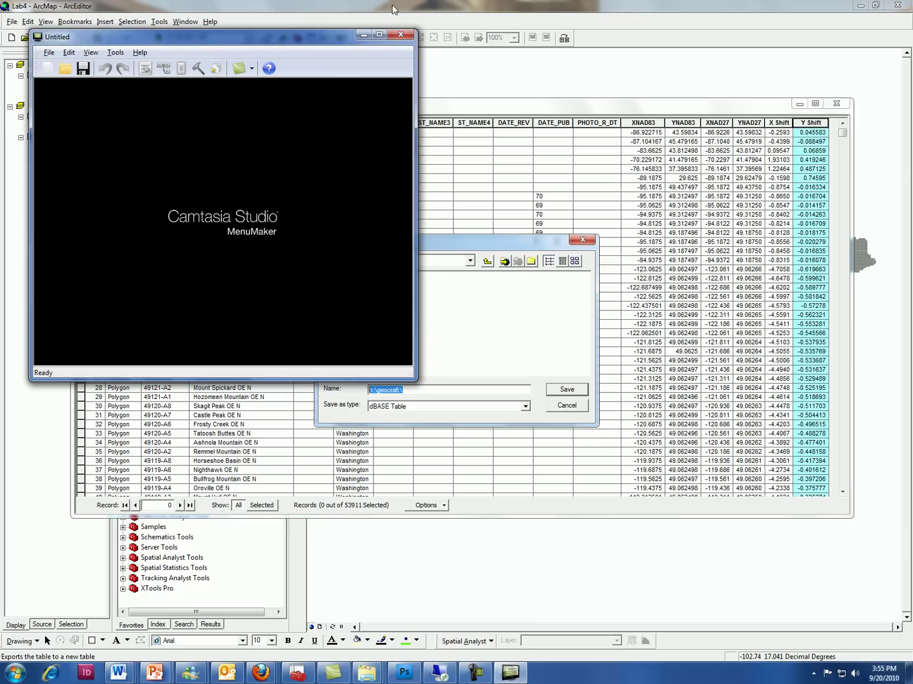
pyautogui.click(405, 37)
# - Name the output datumshift and save it as a dBASE table in the Lab4 folder
pyautogui.click(430, 391)
pyautogui.write('datumshift')
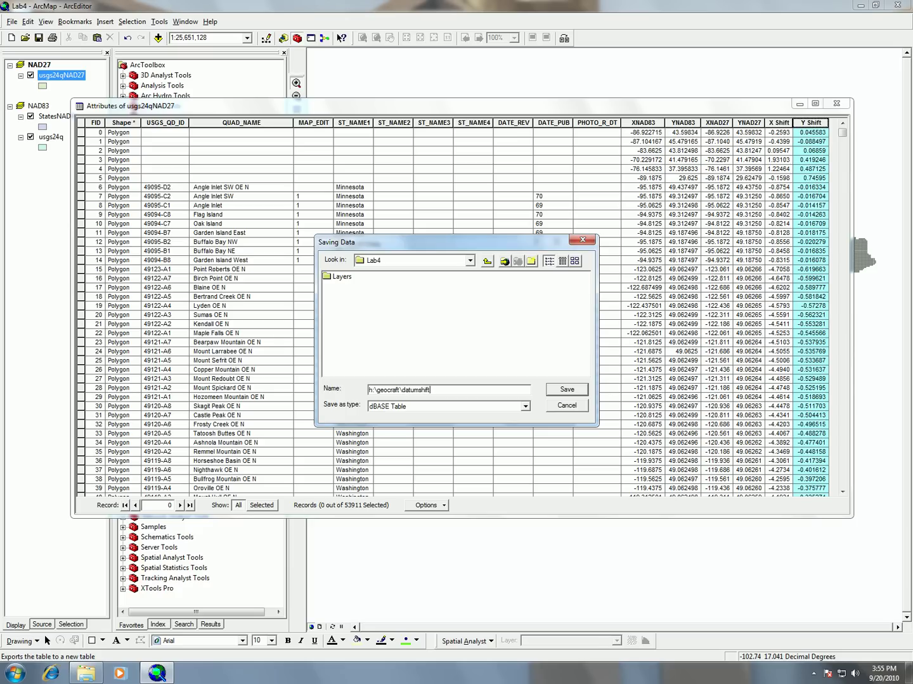
pyautogui.click(569, 391)
pyautogui.click(567, 392)
pyautogui.click(340, 306)
pyautogui.doubleClick(341, 307)
pyautogui.click(567, 389)
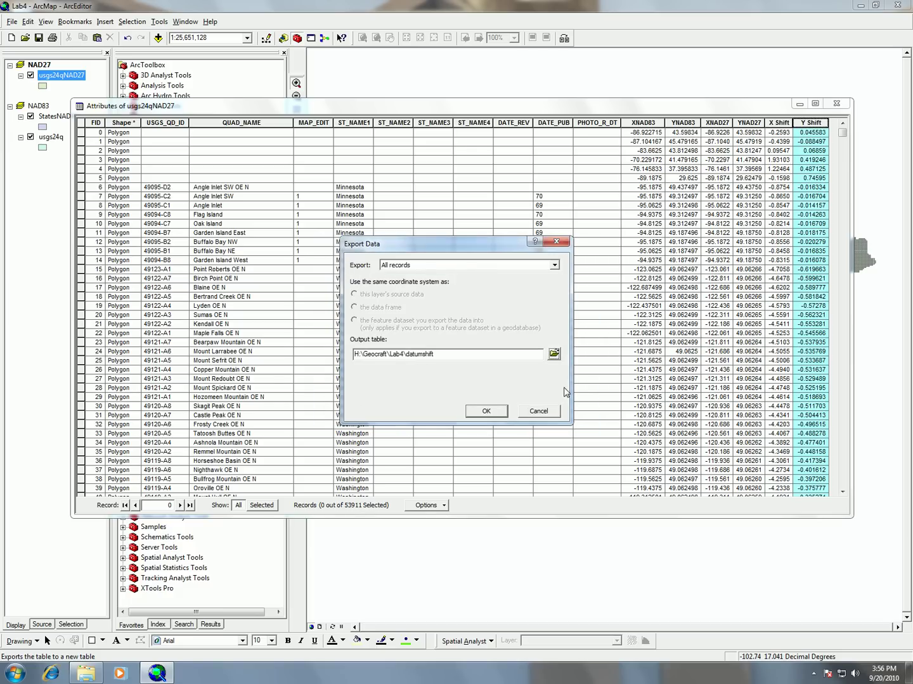
# - Export all 53911 records to datumshift, add it to the map, and close the usgs24qNAD27 table
pyautogui.click(487, 412)
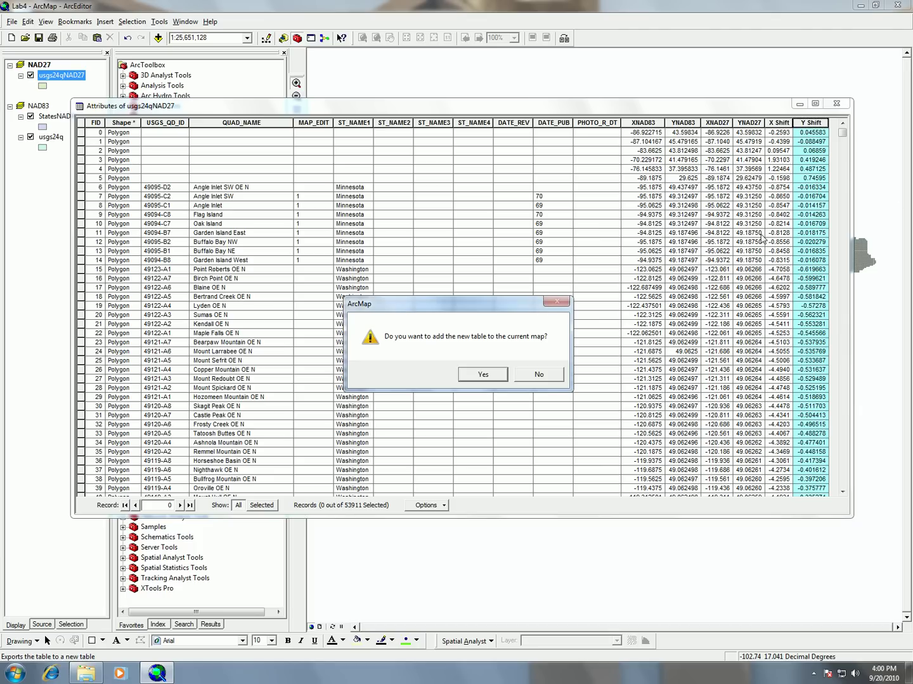
pyautogui.click(483, 376)
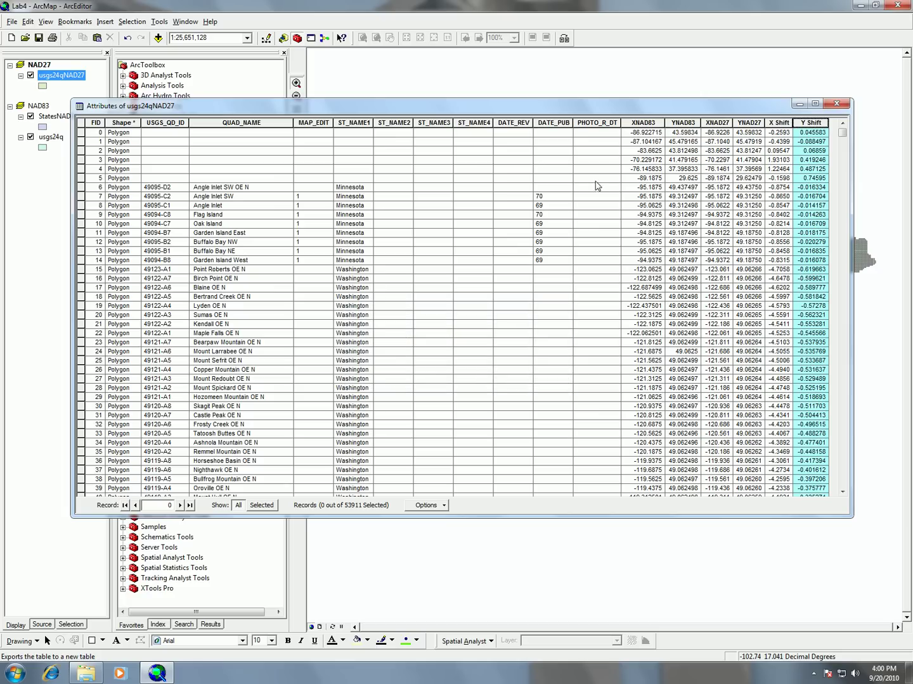
pyautogui.click(836, 104)
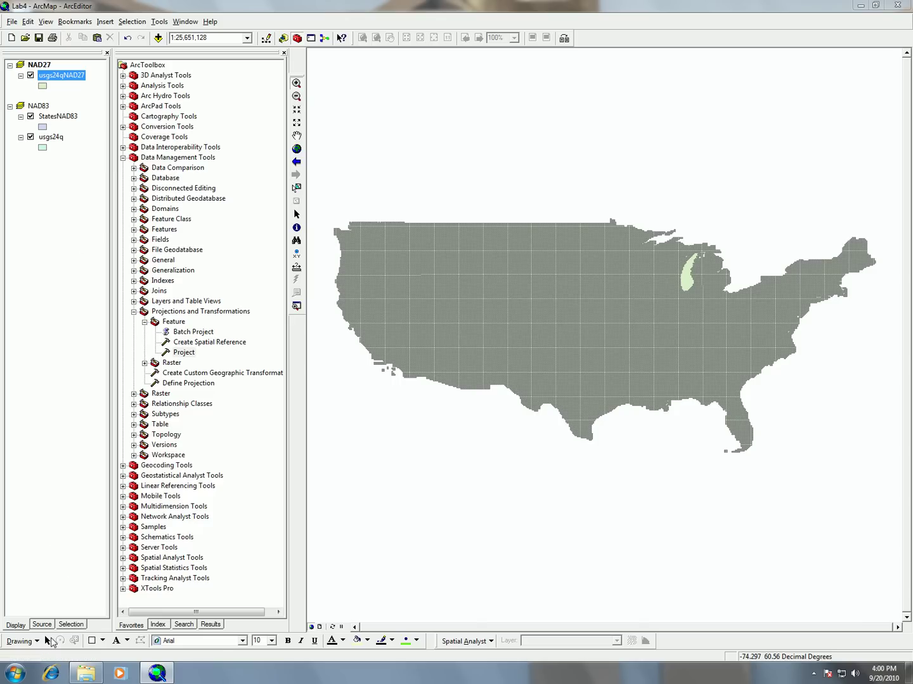
# - List layers by source and open the datumshift table's 53911-record attribute table
pyautogui.click(43, 625)
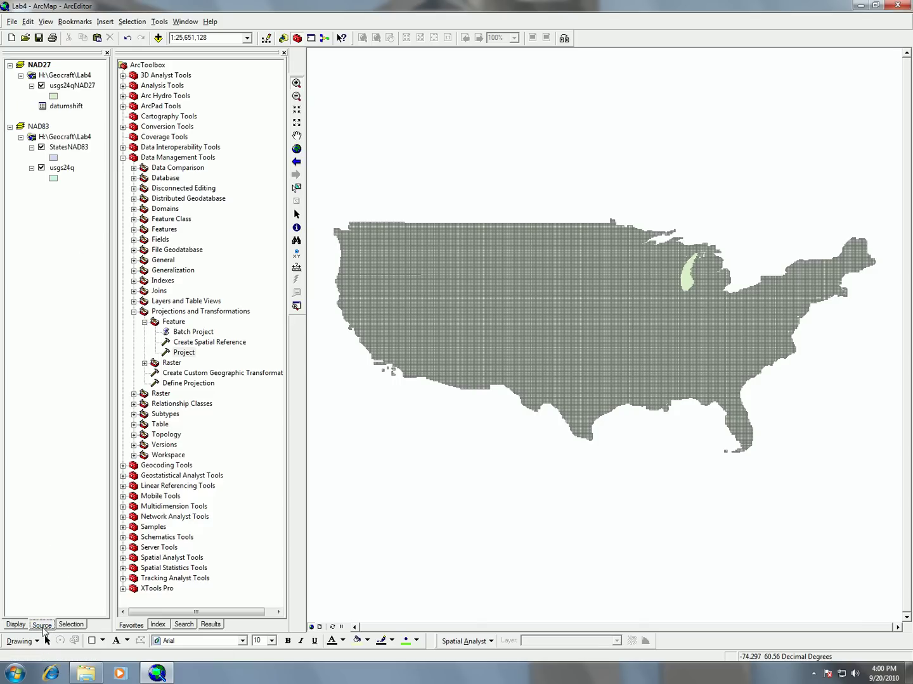
pyautogui.click(70, 106)
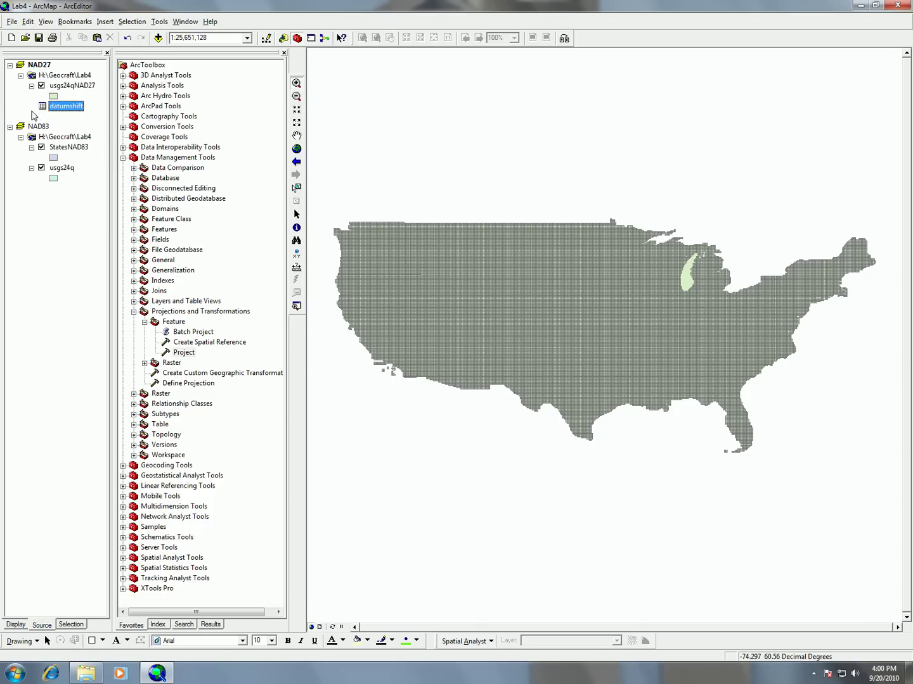
pyautogui.doubleClick(75, 106)
pyautogui.click(630, 211)
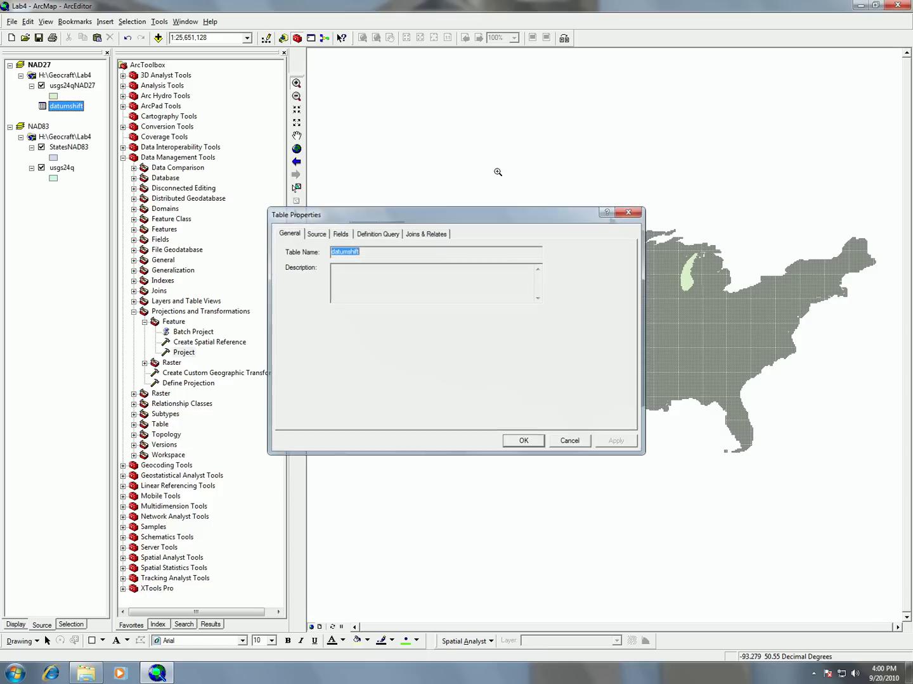
pyautogui.rightClick(51, 111)
pyautogui.click(69, 116)
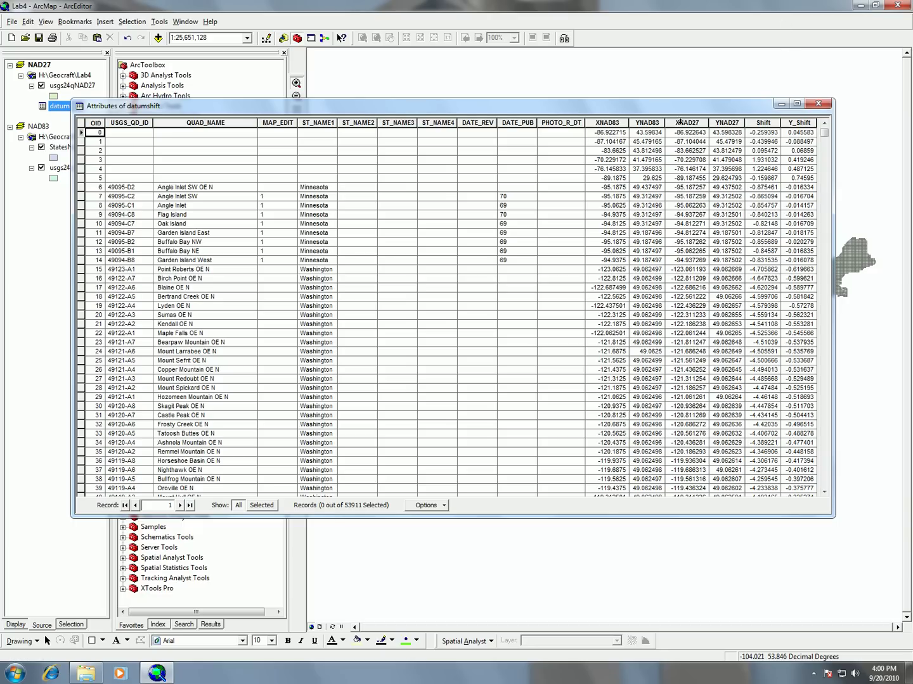
# - Set the Shift field's alias to 'X Shift'
pyautogui.click(764, 123)
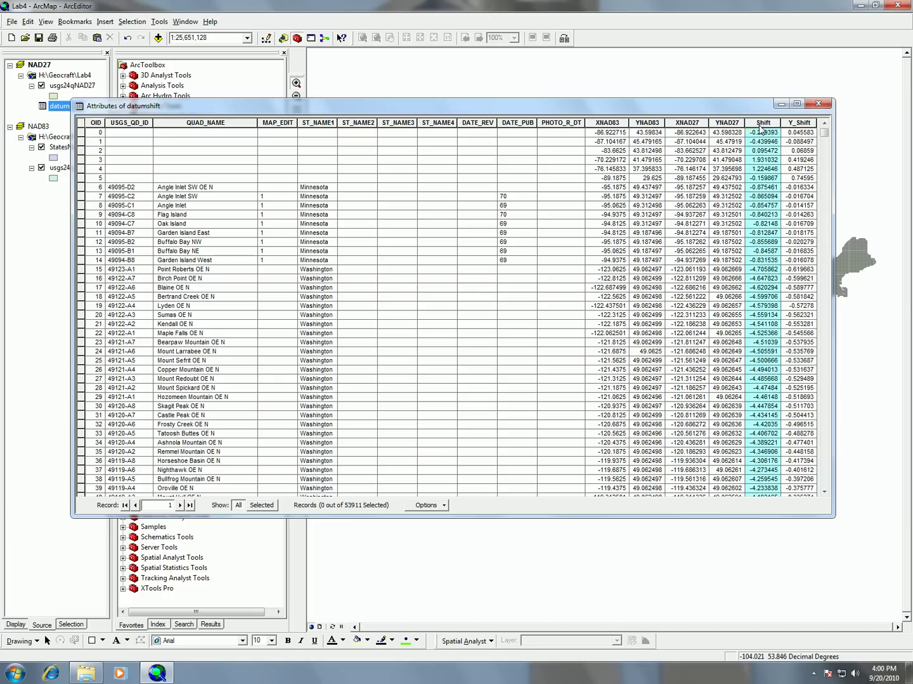
pyautogui.rightClick(763, 124)
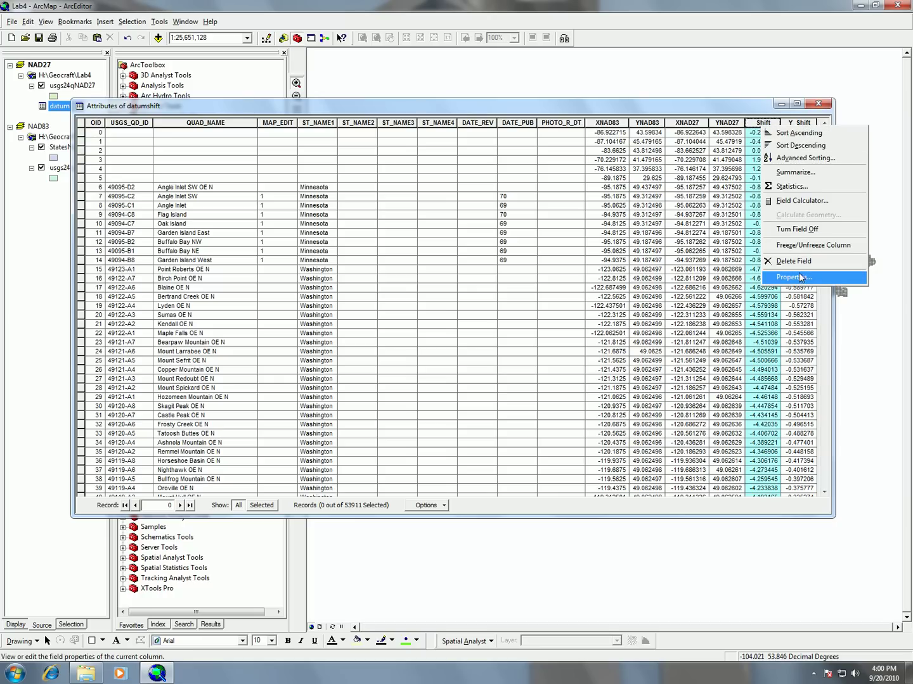
pyautogui.click(797, 277)
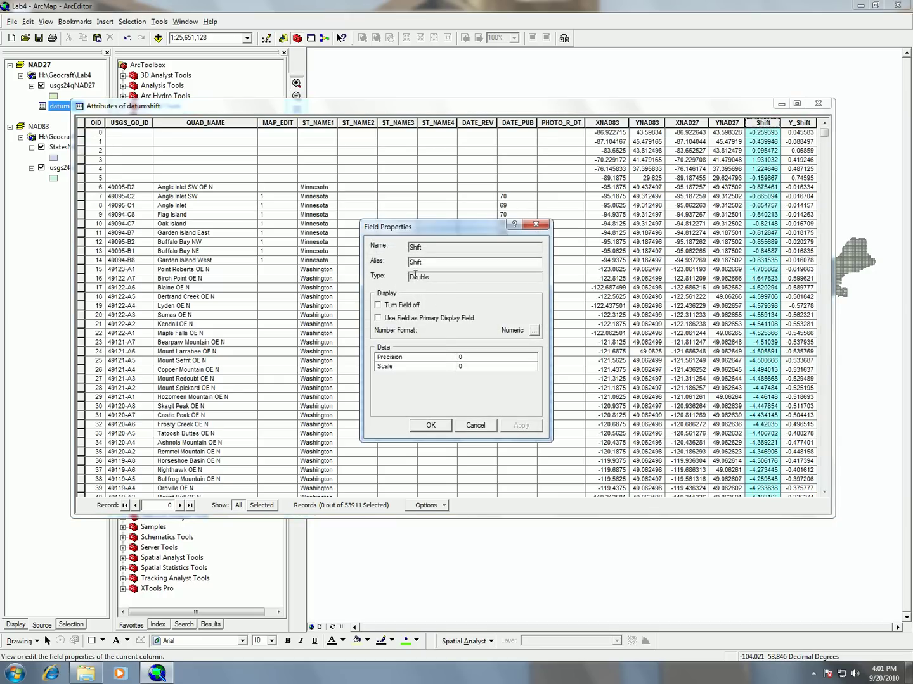
pyautogui.write('X')
pyautogui.click(431, 425)
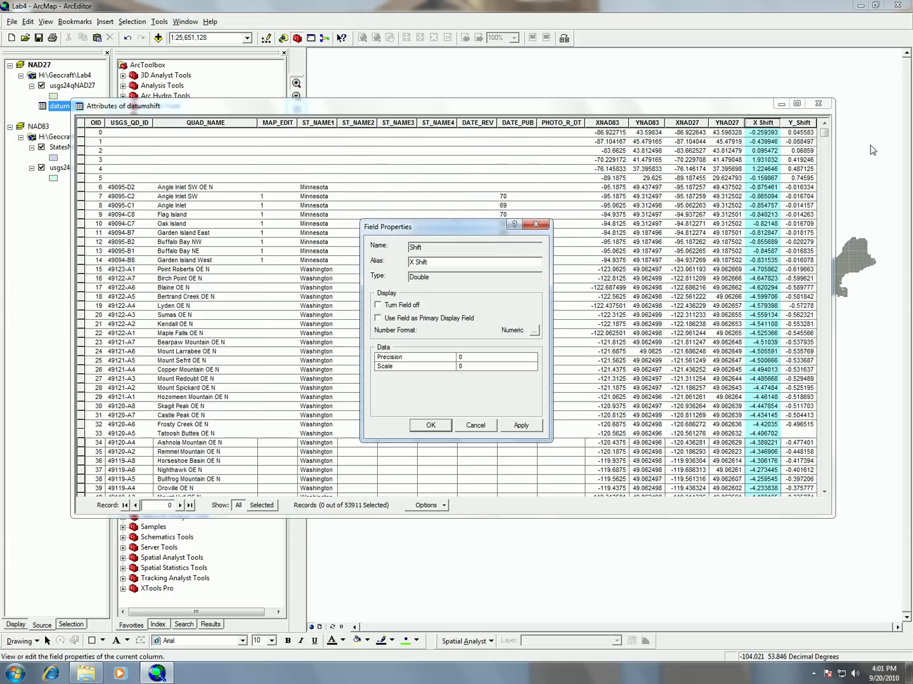
# - Set the Y_Shift field's alias to 'Y Shift'
pyautogui.click(807, 124)
pyautogui.rightClick(808, 124)
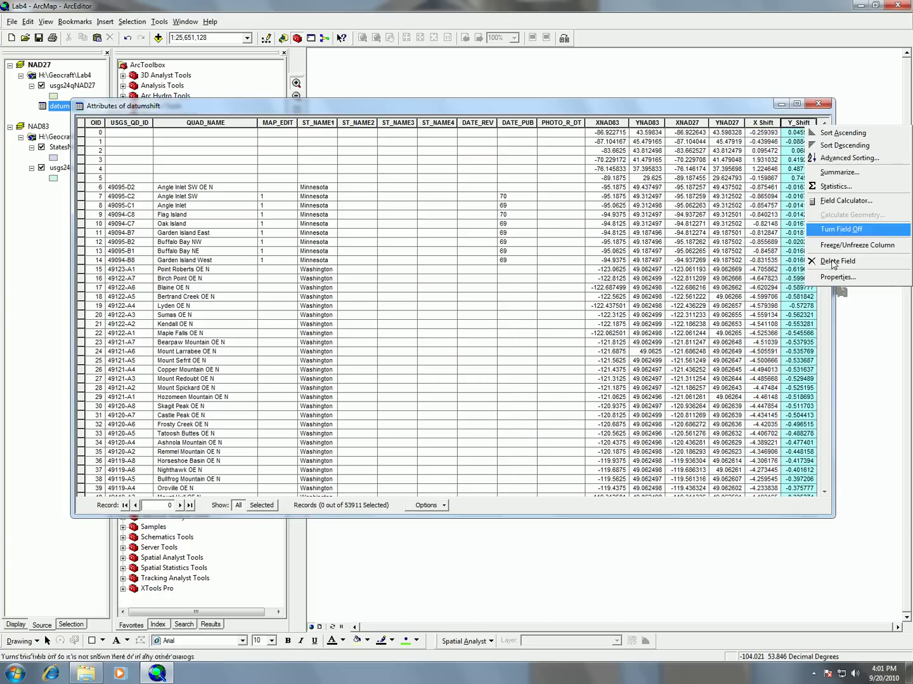
pyautogui.click(831, 279)
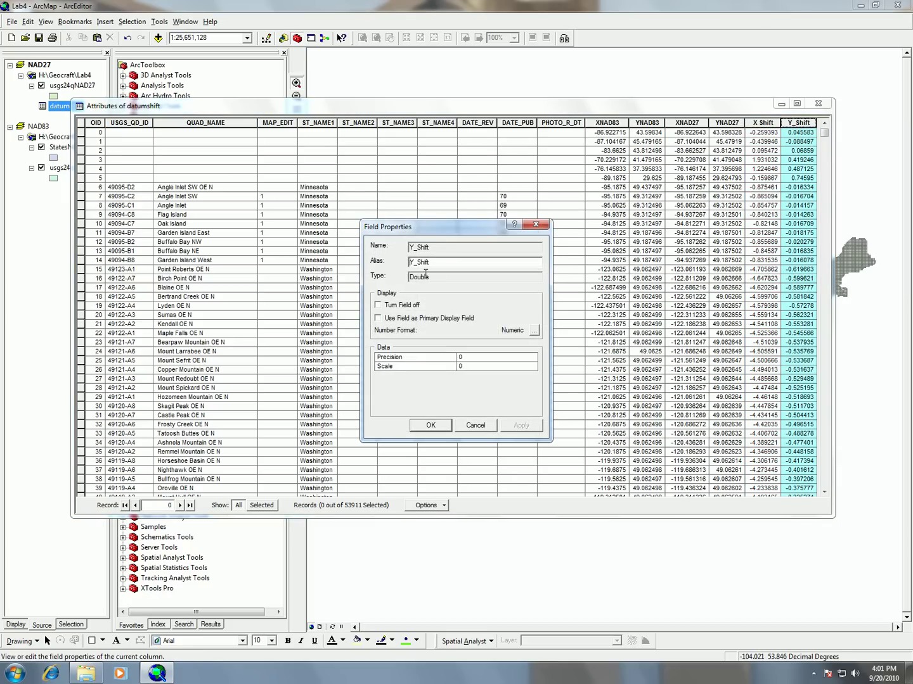
pyautogui.click(417, 262)
pyautogui.press('BackSpace')
pyautogui.click(430, 425)
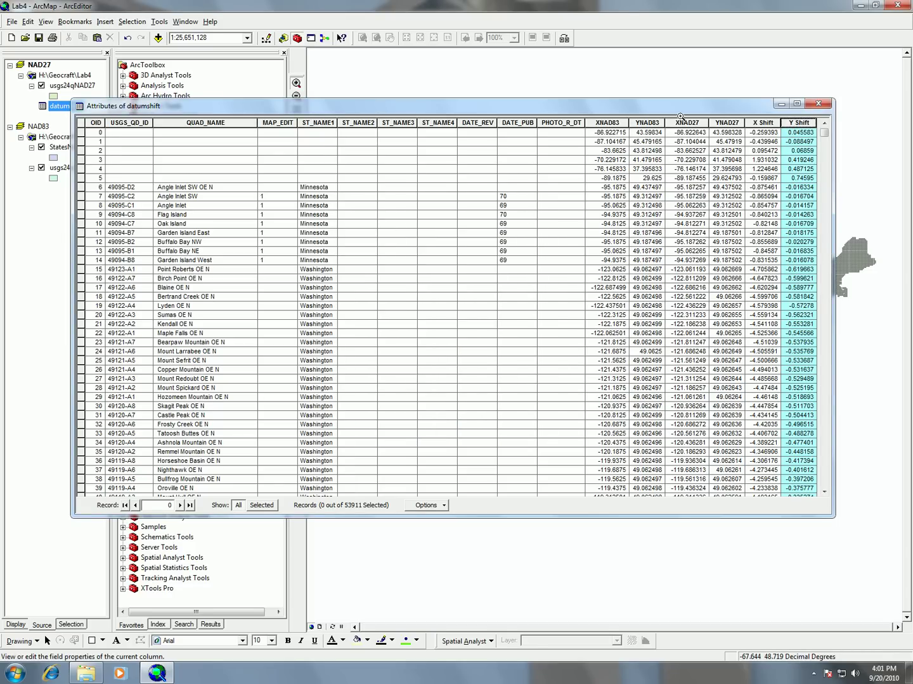
# - Close the attribute table and start Display XY Data for datumshift using XNAD83 and YNAD83
pyautogui.click(821, 104)
pyautogui.rightClick(69, 106)
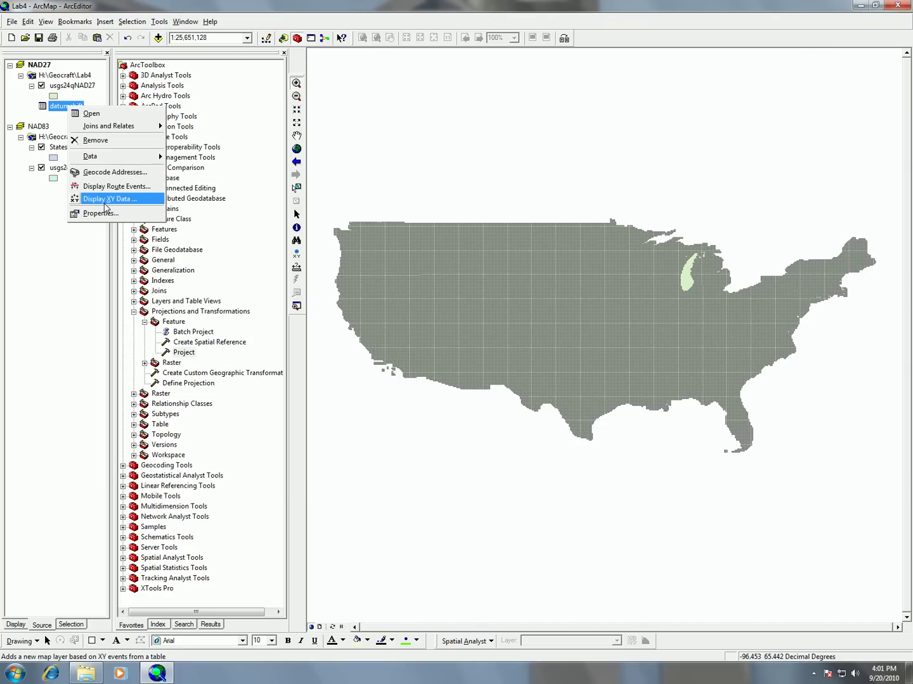
pyautogui.click(160, 22)
pyautogui.click(166, 25)
pyautogui.click(165, 23)
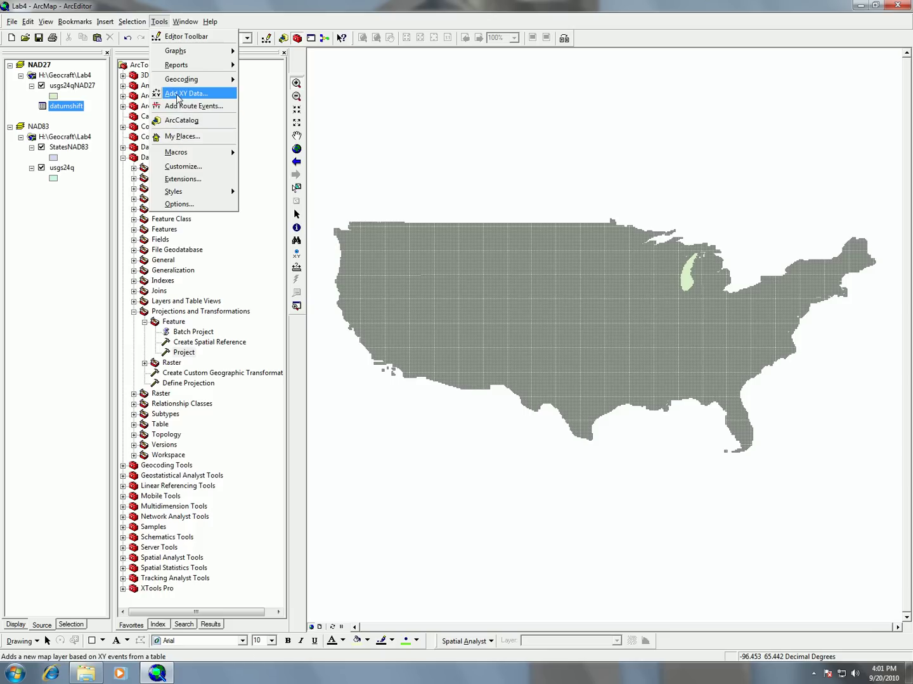
pyautogui.rightClick(74, 106)
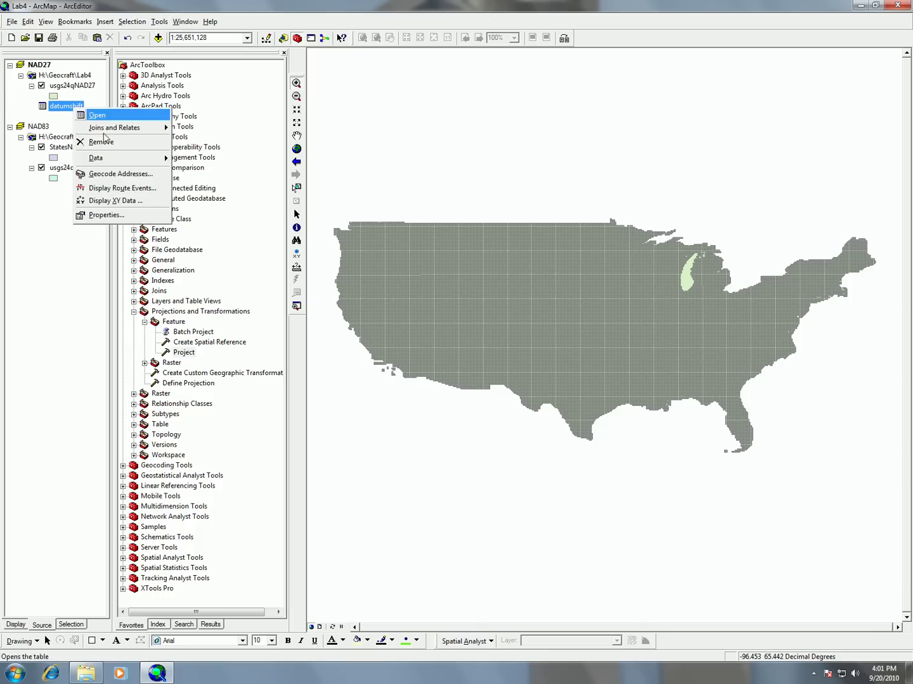
pyautogui.click(111, 202)
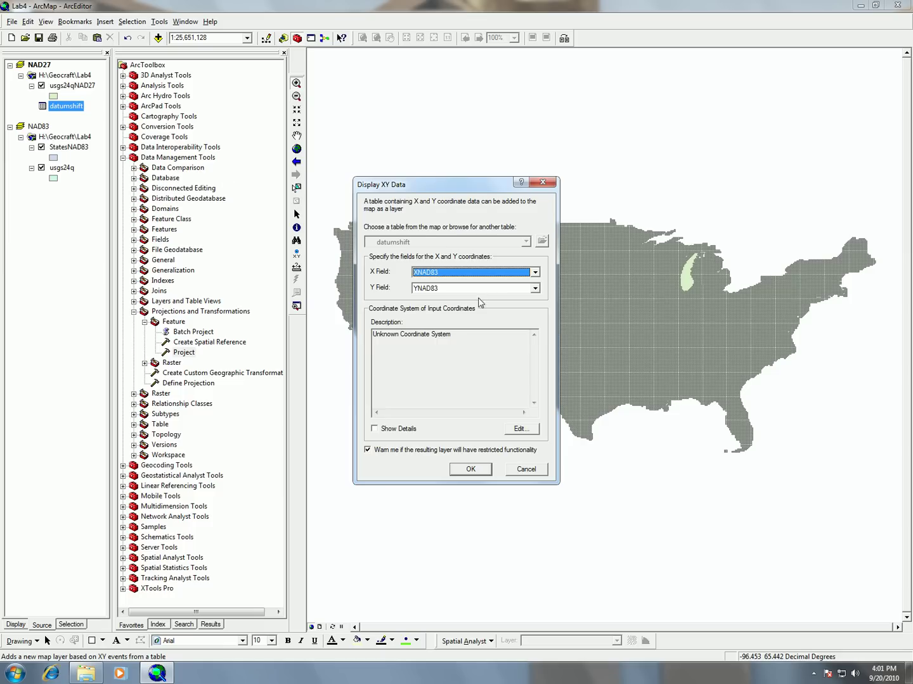
# - Set the input coordinate system to GCS_North_American_1983 (NAD 1983) and create the event layer
pyautogui.click(521, 429)
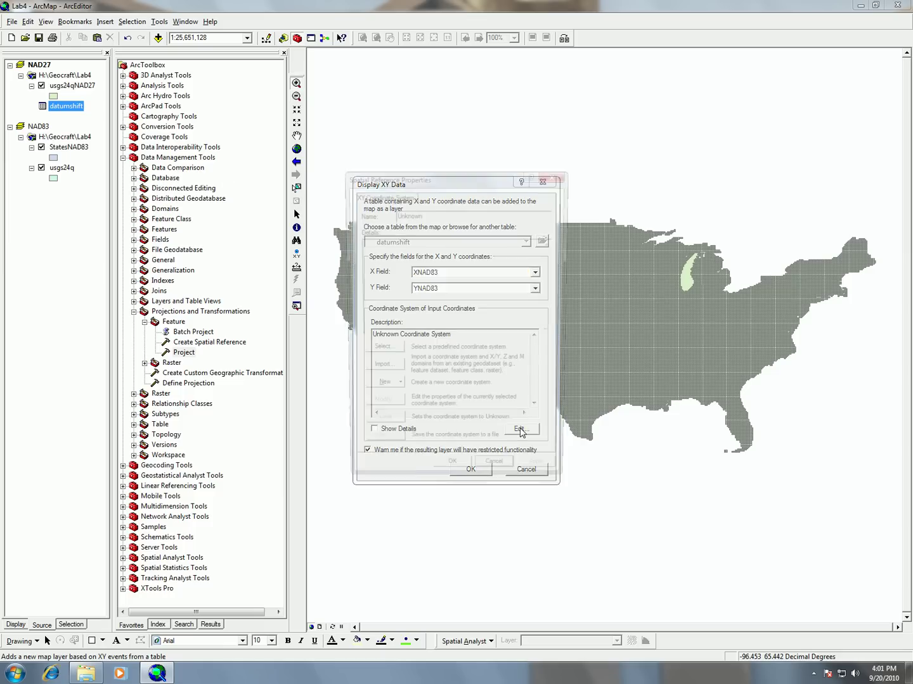
pyautogui.click(379, 353)
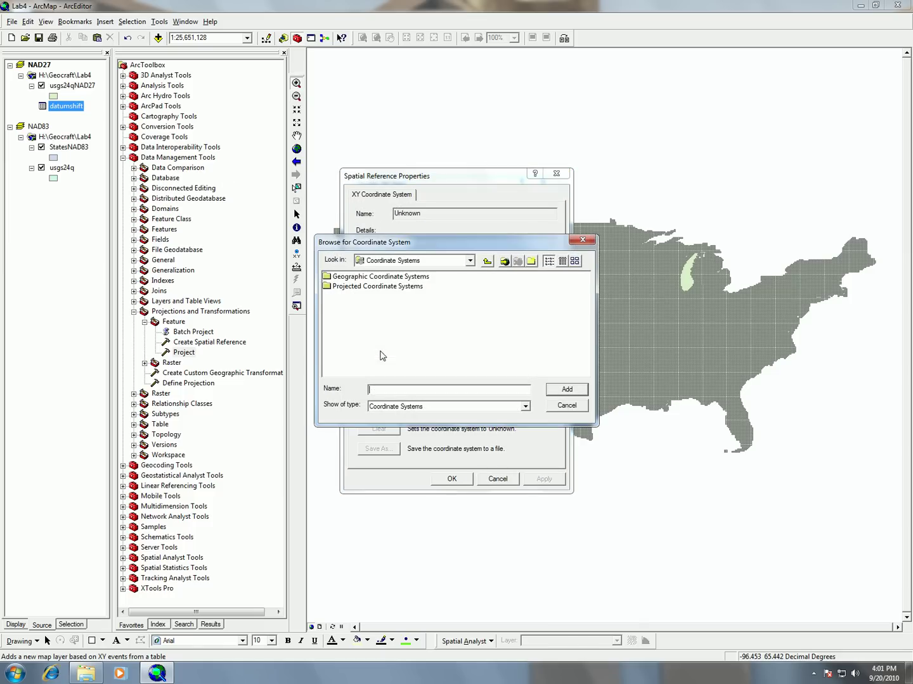
pyautogui.doubleClick(393, 281)
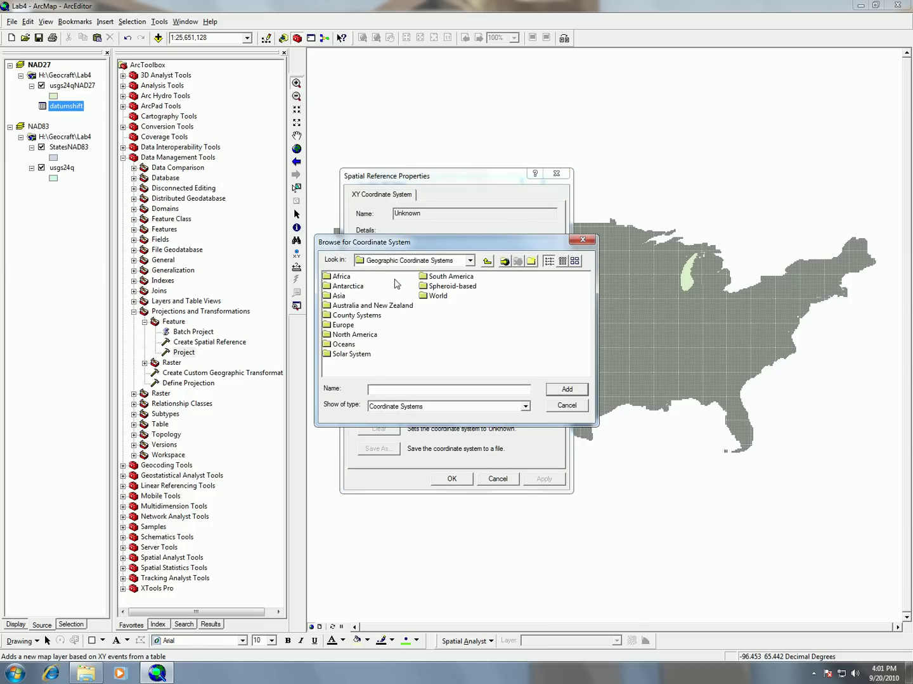
pyautogui.doubleClick(357, 334)
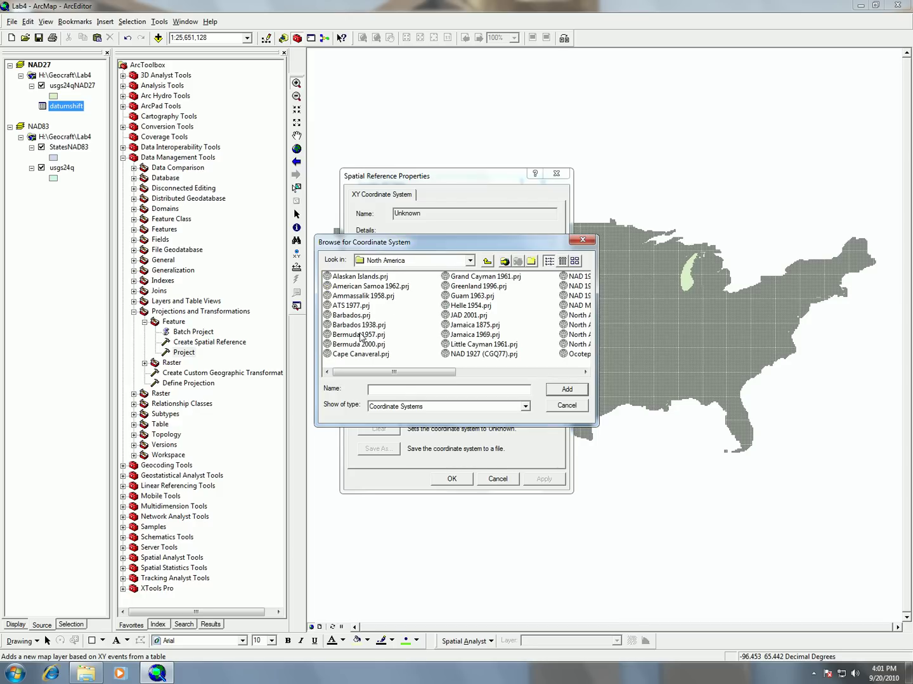
pyautogui.click(496, 375)
pyautogui.click(387, 344)
pyautogui.click(564, 390)
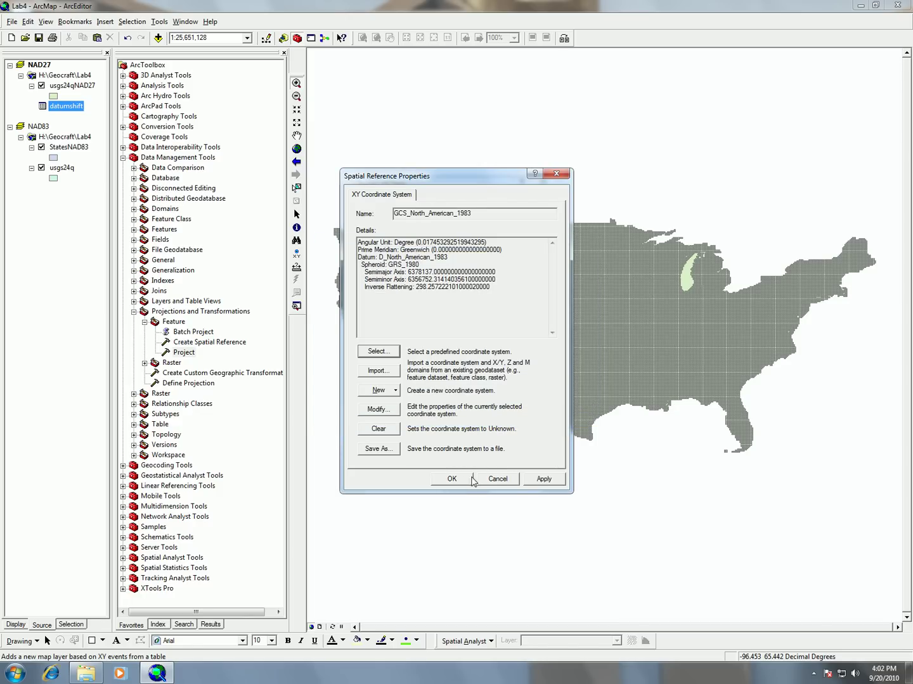
pyautogui.click(451, 480)
pyautogui.click(471, 470)
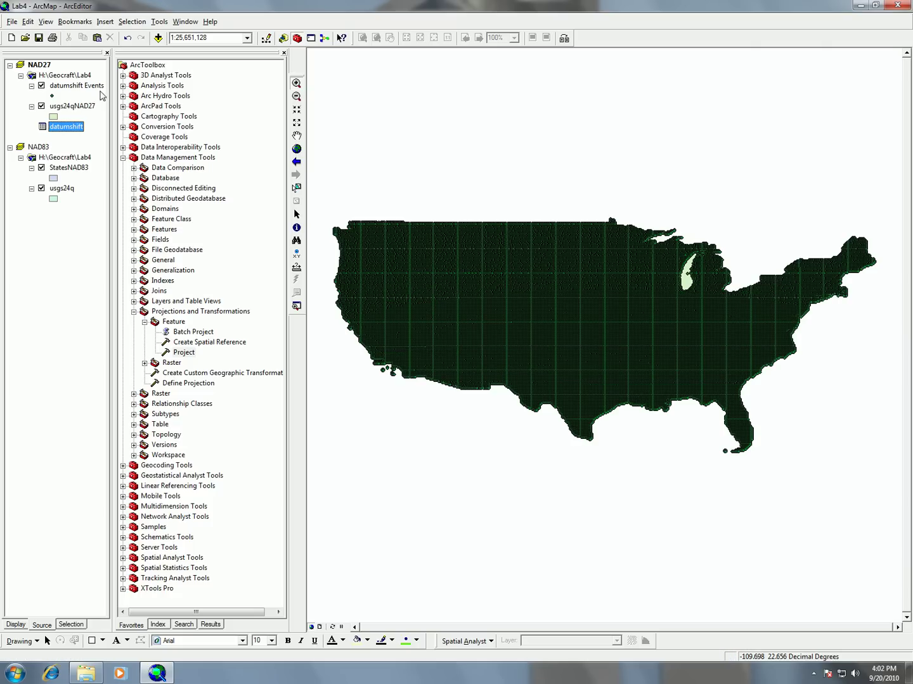
# - Zoom into the Texas event points and copy datumshift Events into the NAD83 data frame
pyautogui.click(296, 83)
pyautogui.moveTo(545, 373); pyautogui.dragTo(612, 431)
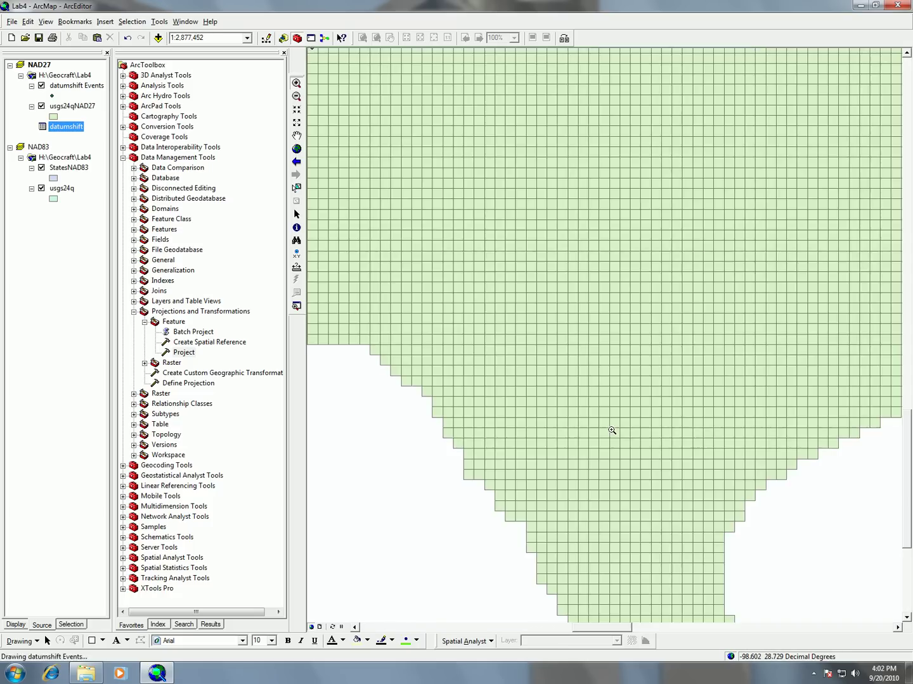
pyautogui.moveTo(557, 327); pyautogui.dragTo(615, 380)
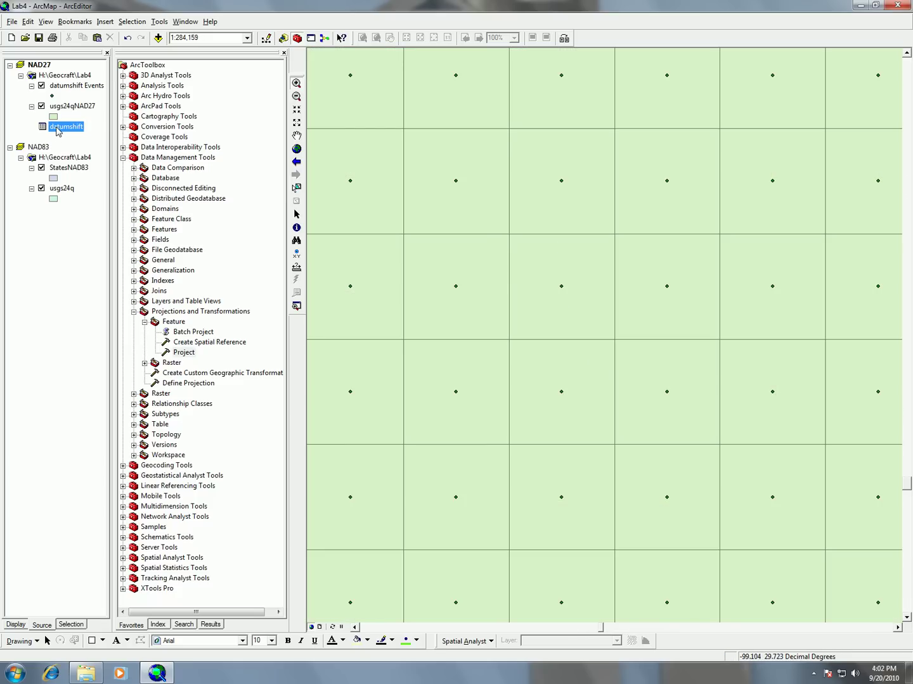
pyautogui.click(19, 626)
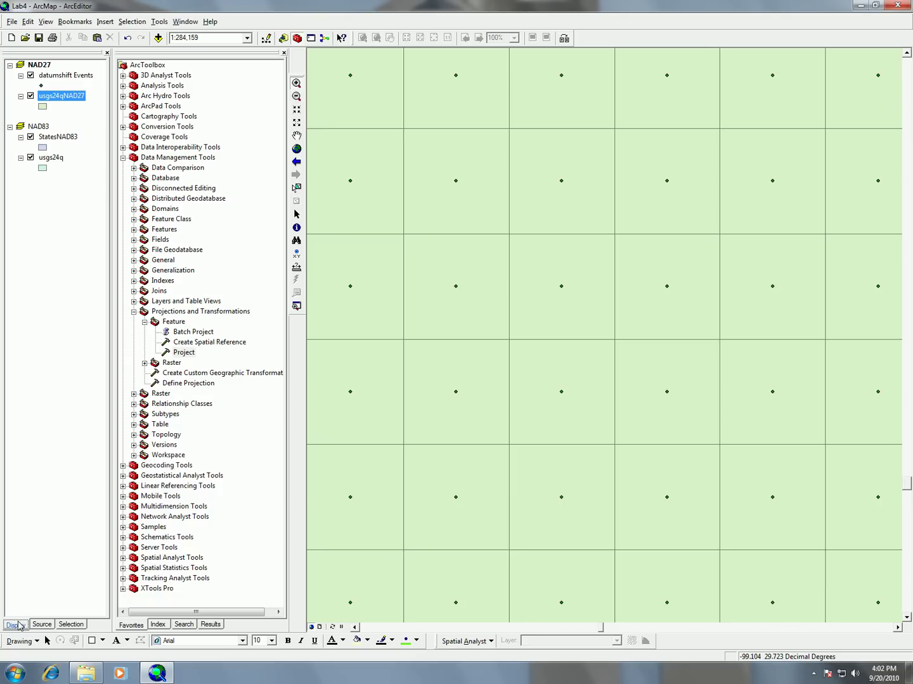
pyautogui.click(64, 76)
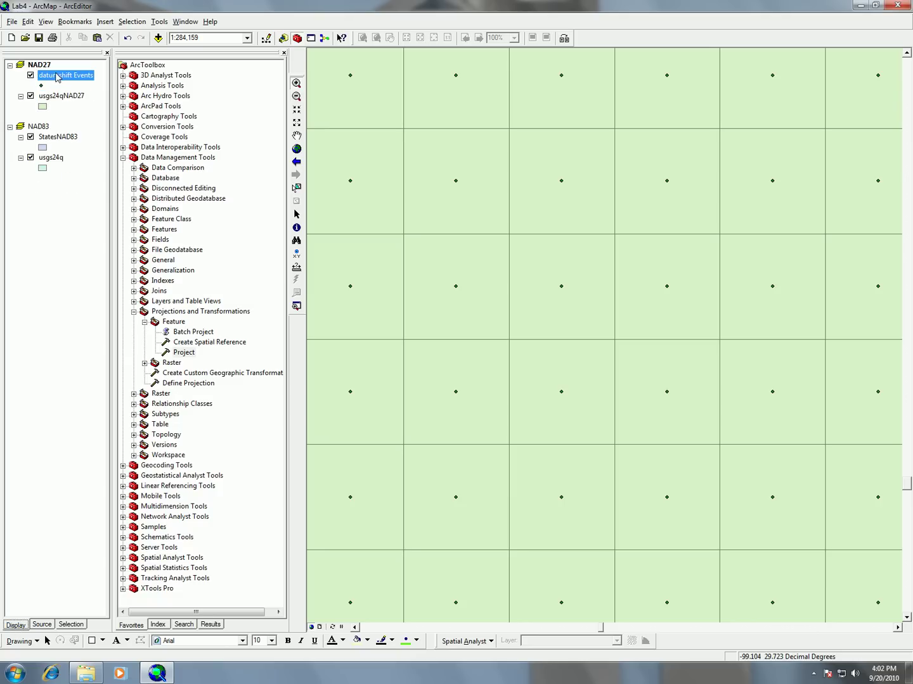
pyautogui.moveTo(65, 77); pyautogui.dragTo(64, 181)
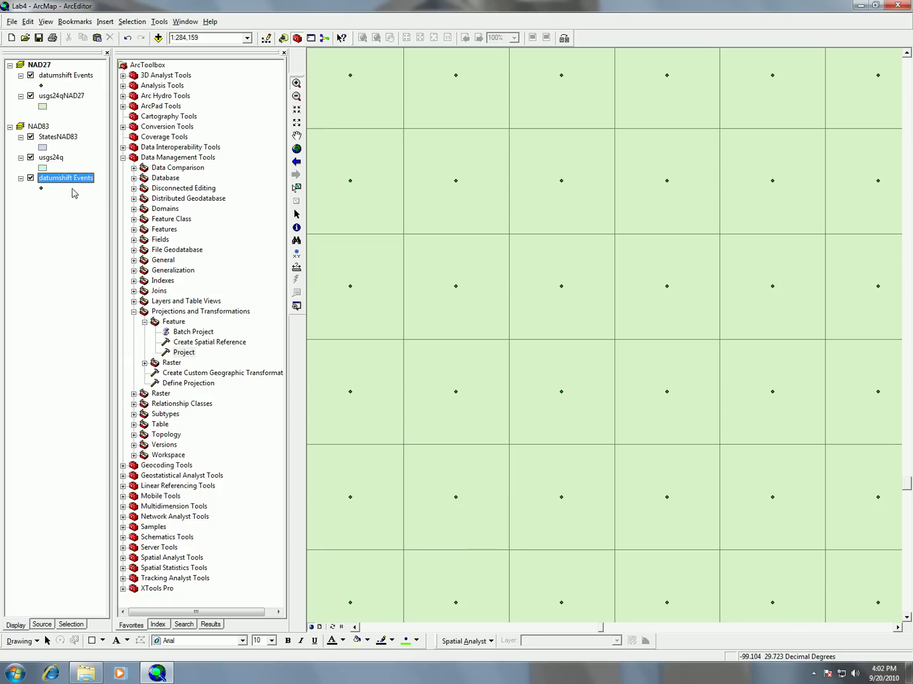
# - Activate the NAD83 data frame and move StatesNAD83 to the bottom of its layers
pyautogui.rightClick(36, 127)
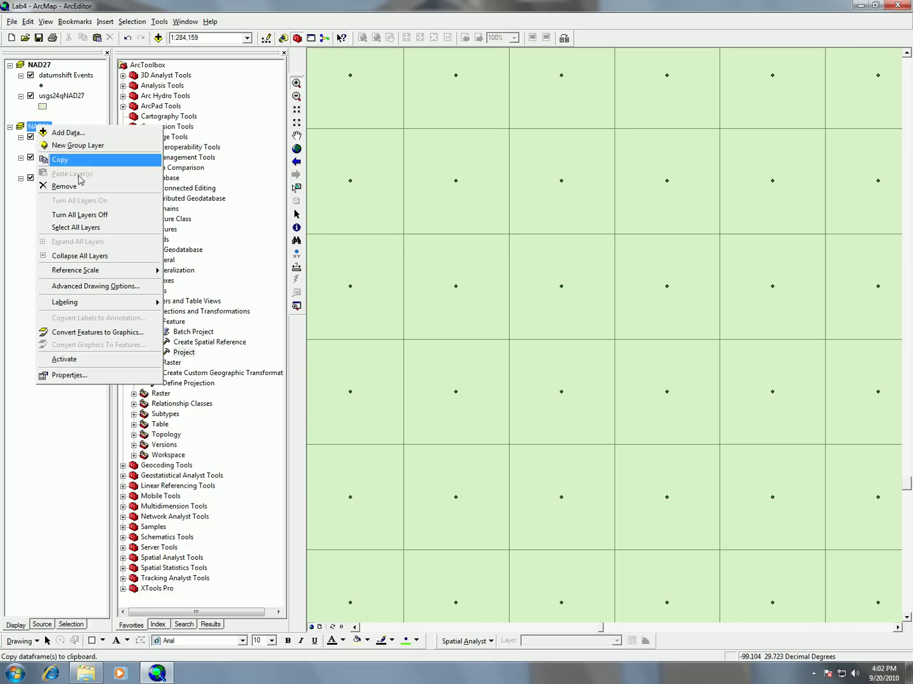
pyautogui.click(99, 359)
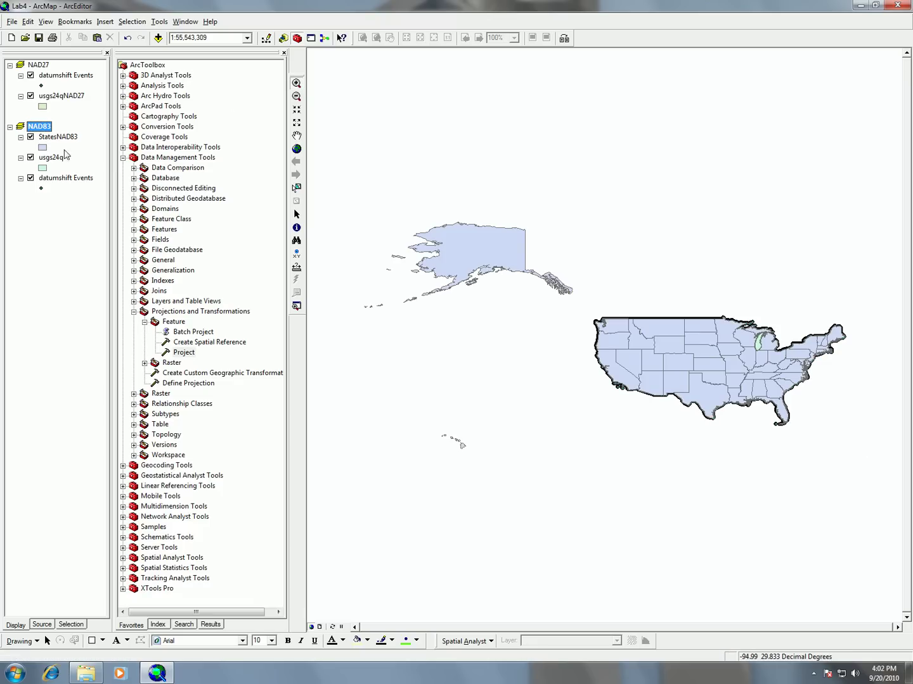
pyautogui.moveTo(68, 140); pyautogui.dragTo(77, 197)
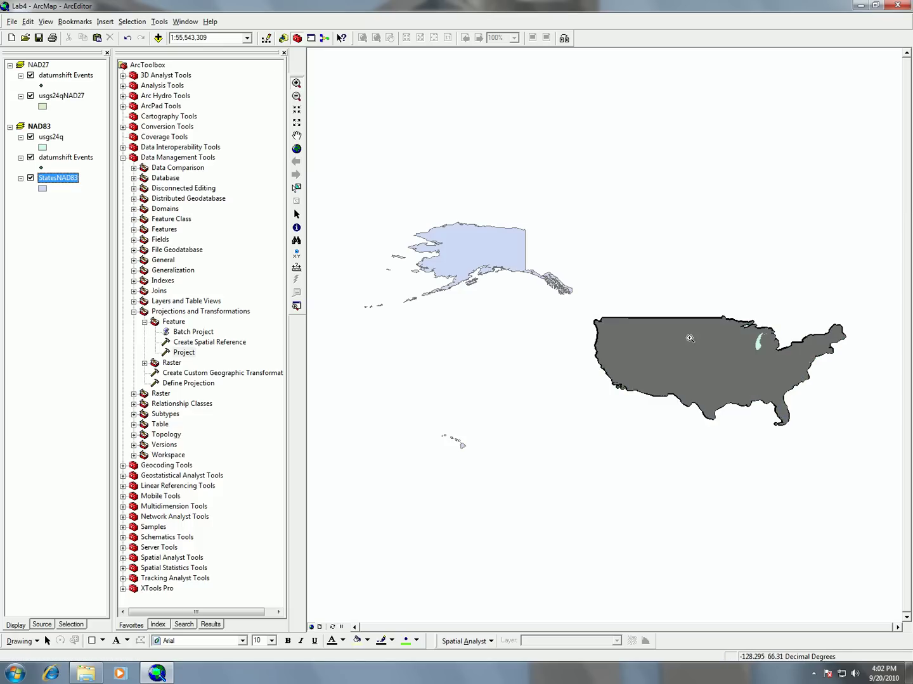
# - Zoom into Texas and give usgs24q a Hollow fill symbol
pyautogui.moveTo(679, 387); pyautogui.dragTo(730, 411)
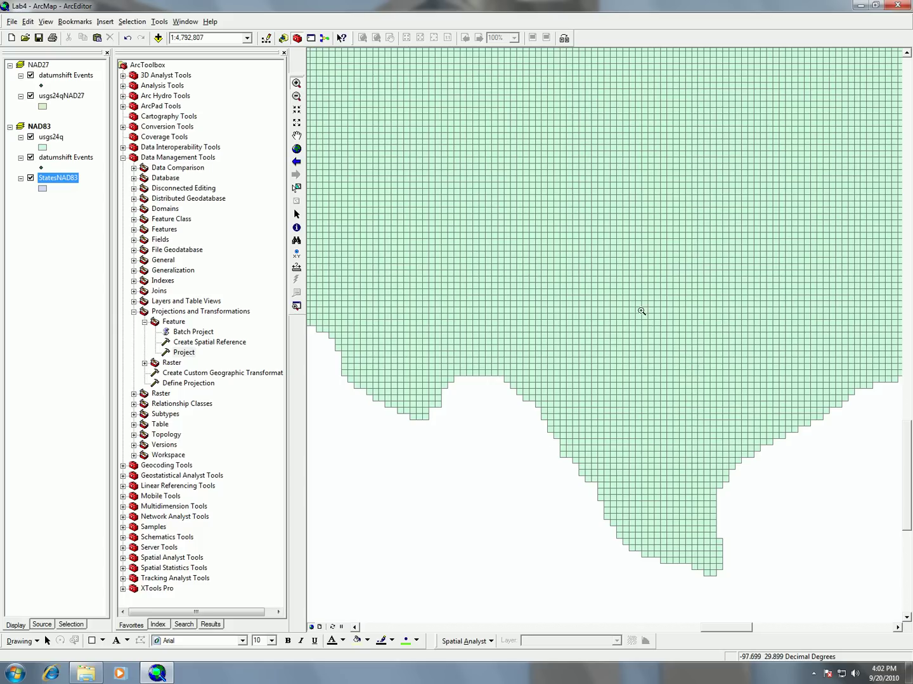
pyautogui.moveTo(602, 247); pyautogui.dragTo(713, 344)
pyautogui.click(39, 150)
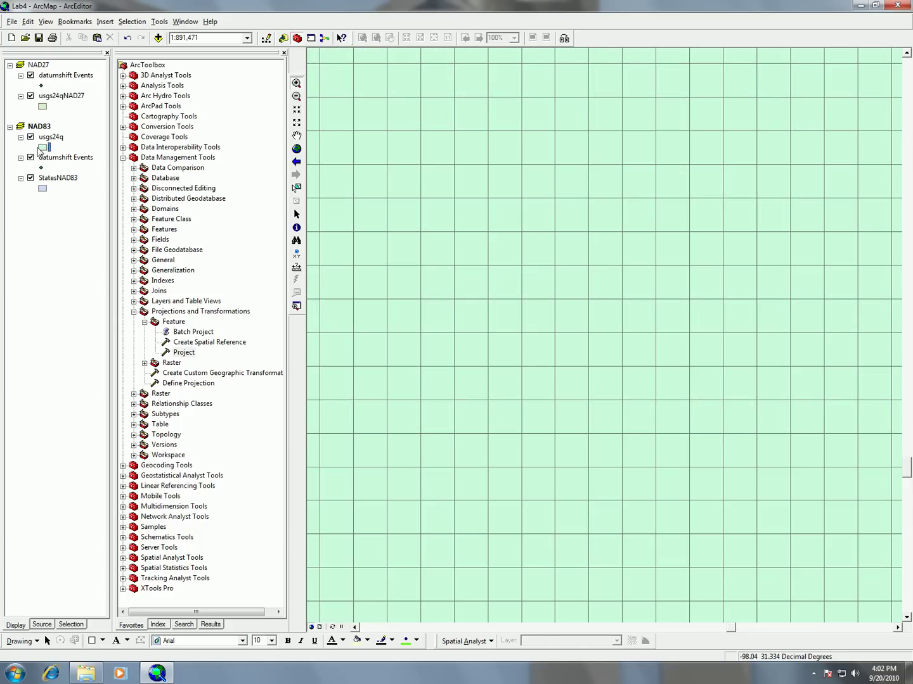
pyautogui.click(357, 305)
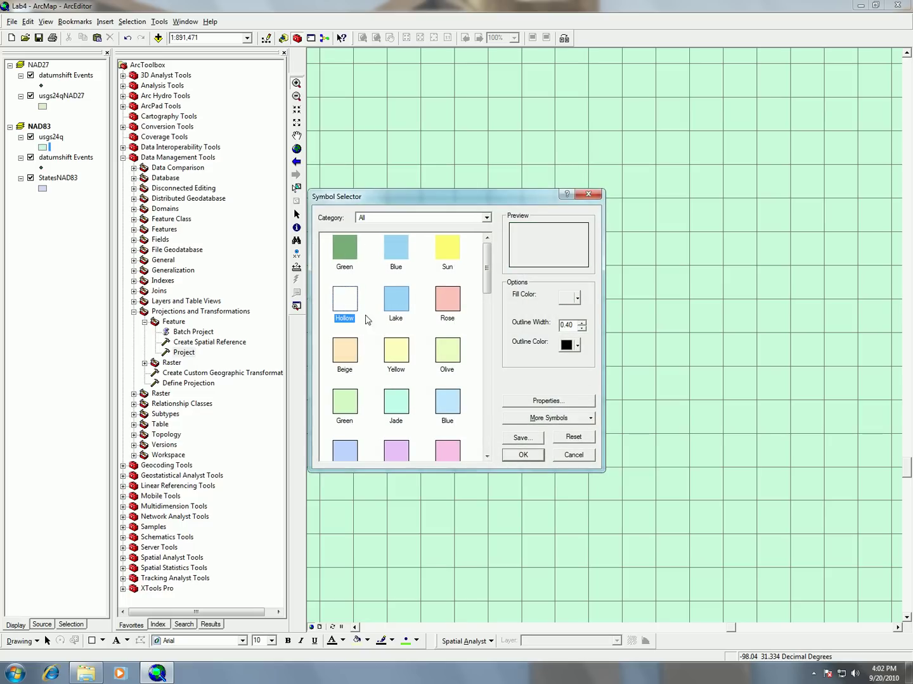
pyautogui.click(523, 454)
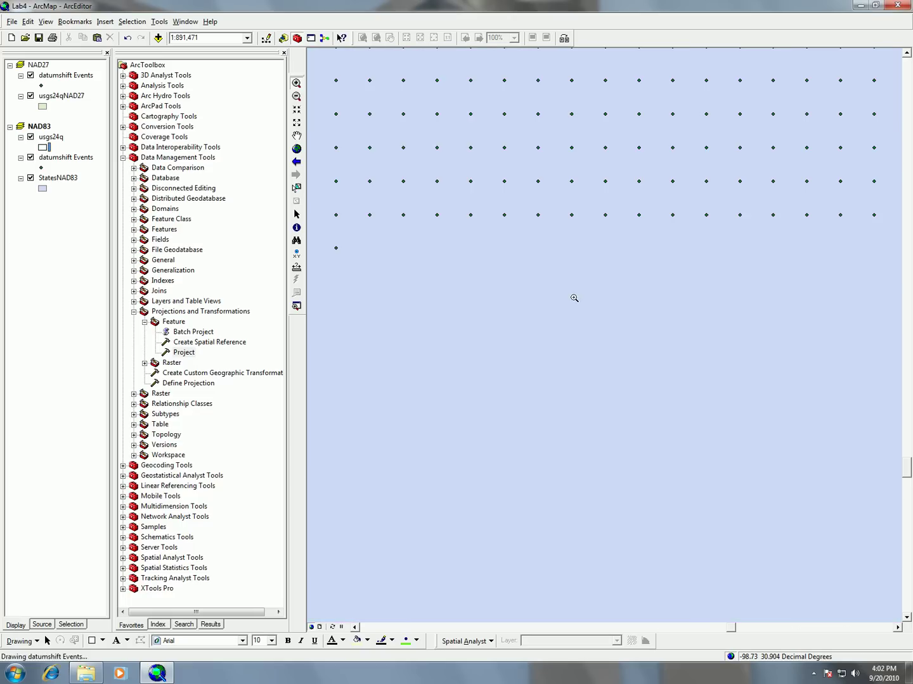